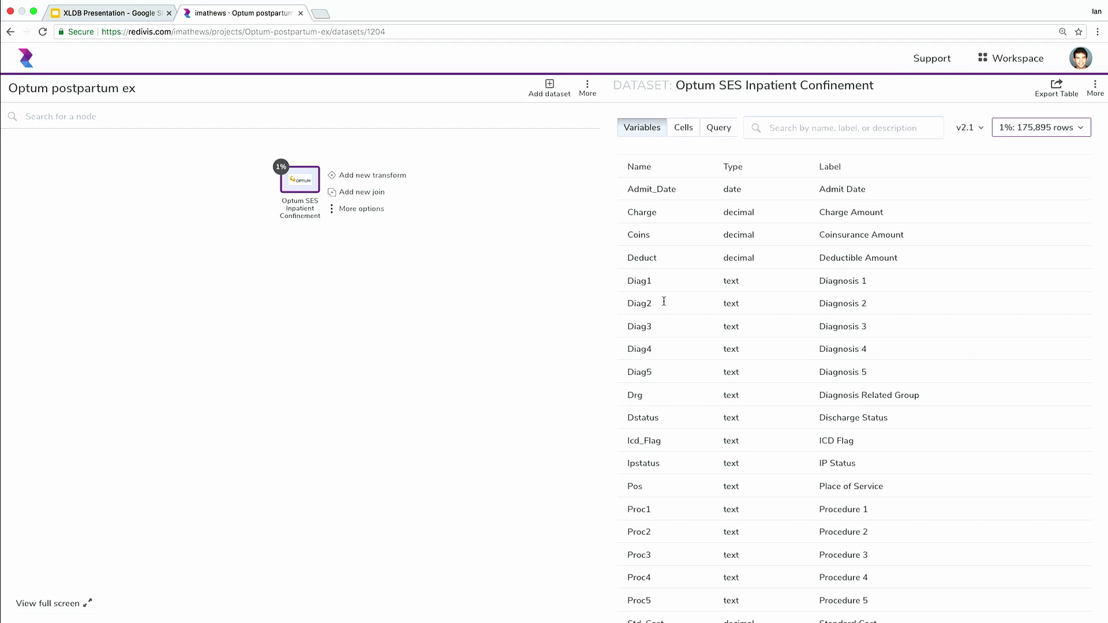
- Switch the Optum SES Inpatient Confinement dataset from the 1% sample to the full data and add a transform to it
{"action": "left_click", "coordinate": [1009, 129]}
{"action": "left_click", "coordinate": [1000, 163]}
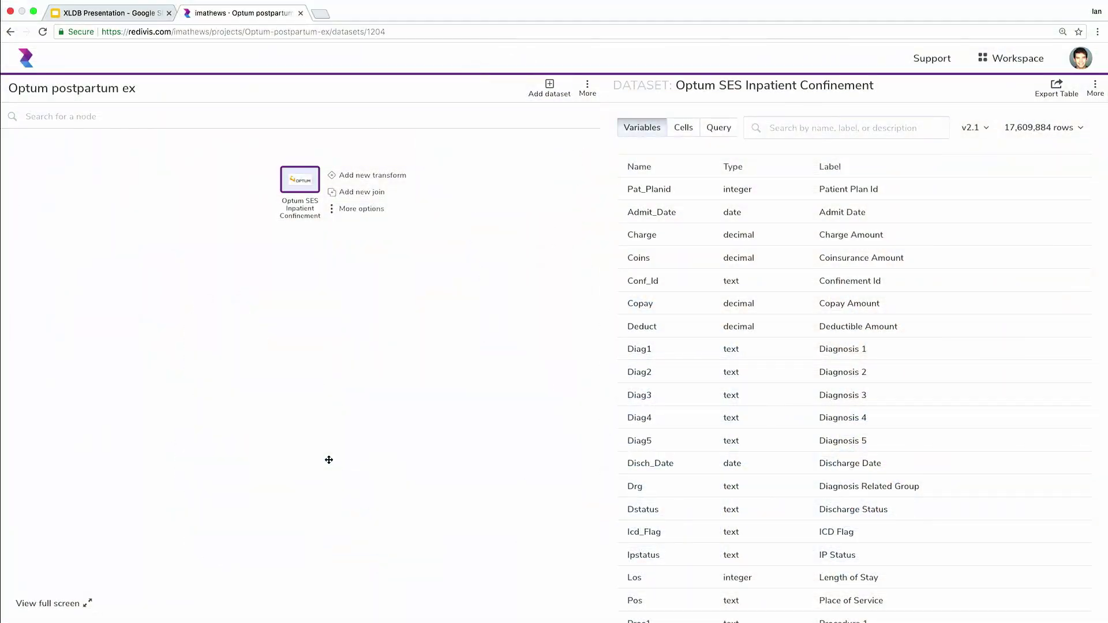
{"action": "left_click", "coordinate": [378, 176]}
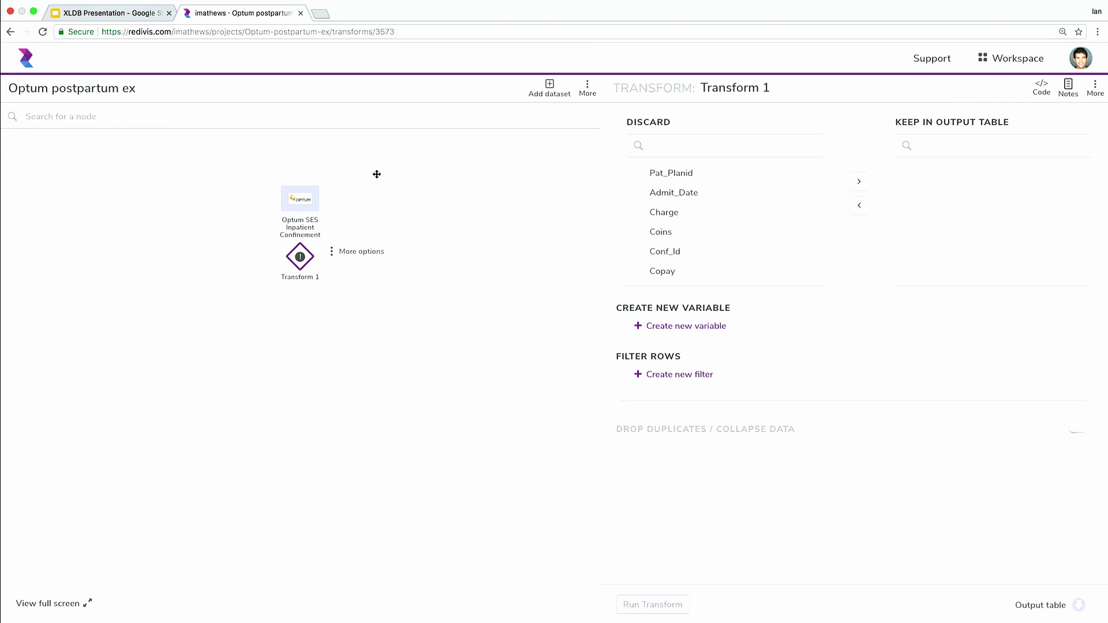
- Keep the variables Patid and Admit_Date in the transform's output table
{"action": "left_click", "coordinate": [759, 156]}
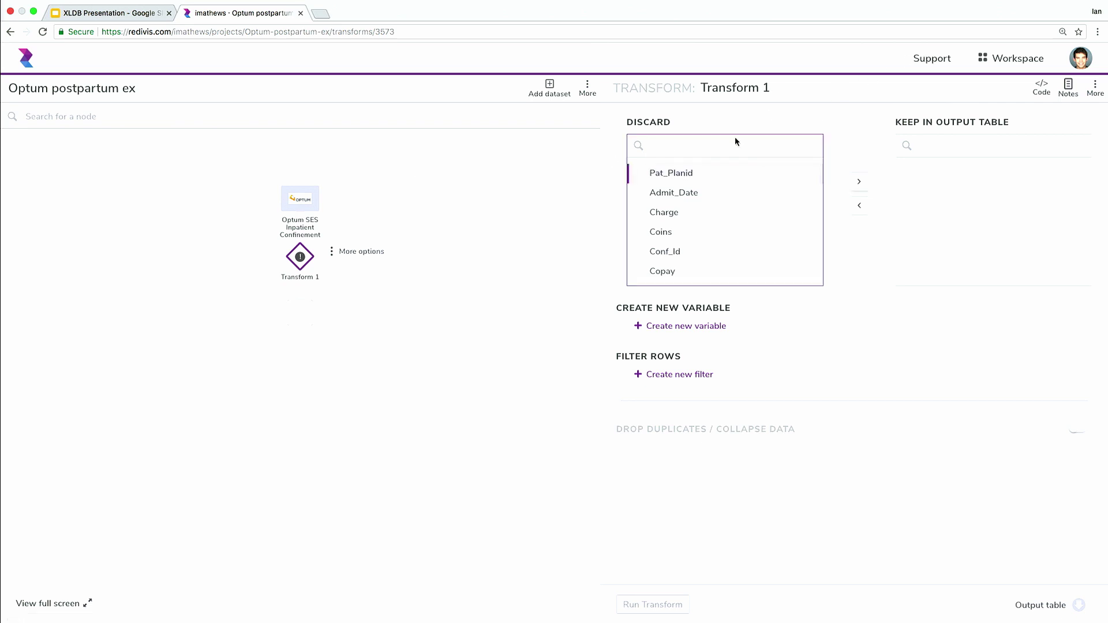
{"action": "type", "text": "patid"}
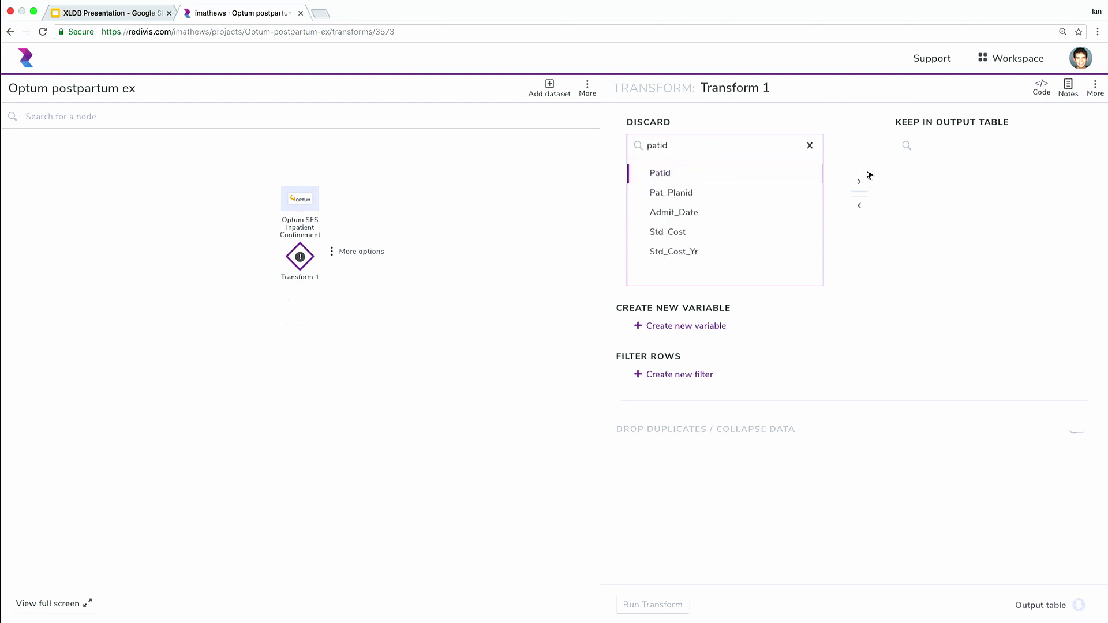
{"action": "left_click", "coordinate": [861, 184]}
{"action": "left_click", "coordinate": [684, 146]}
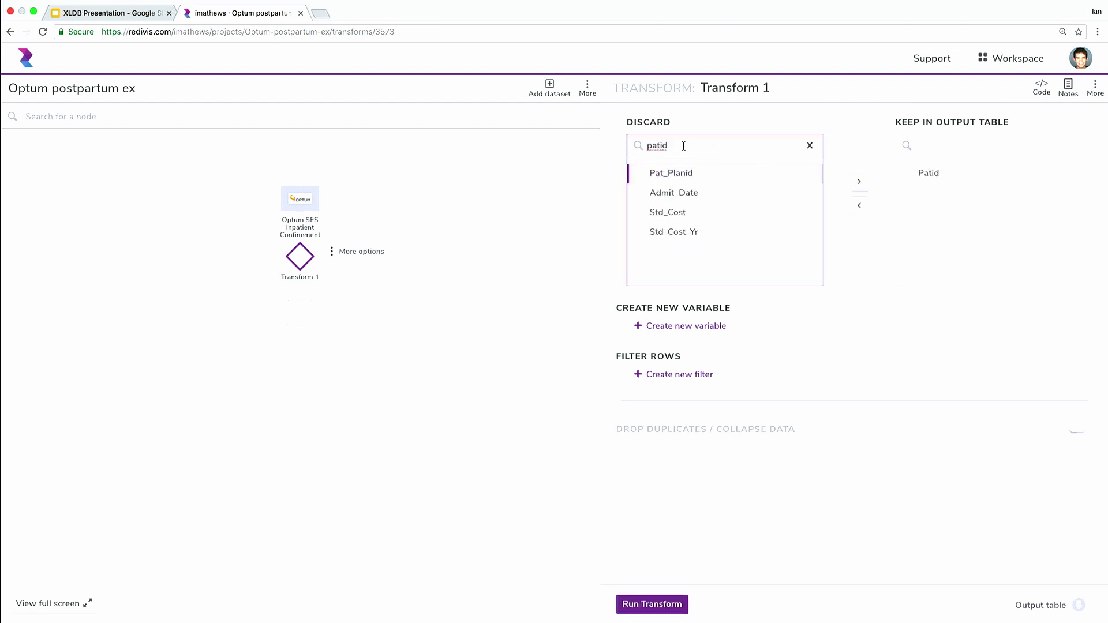
{"action": "left_click", "coordinate": [675, 194]}
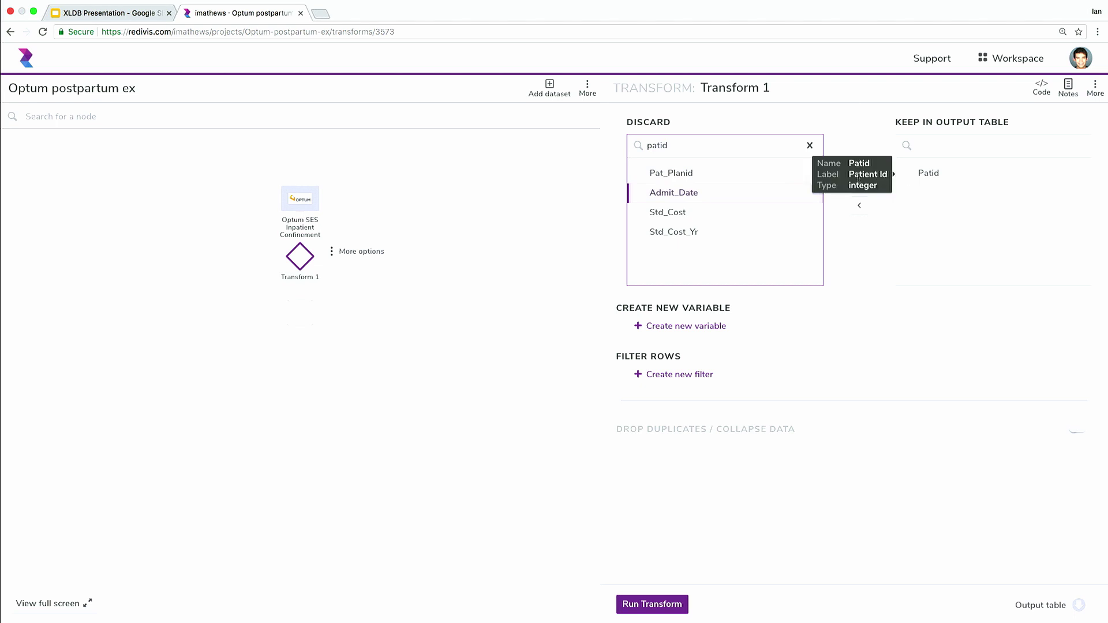
{"action": "left_click", "coordinate": [858, 183]}
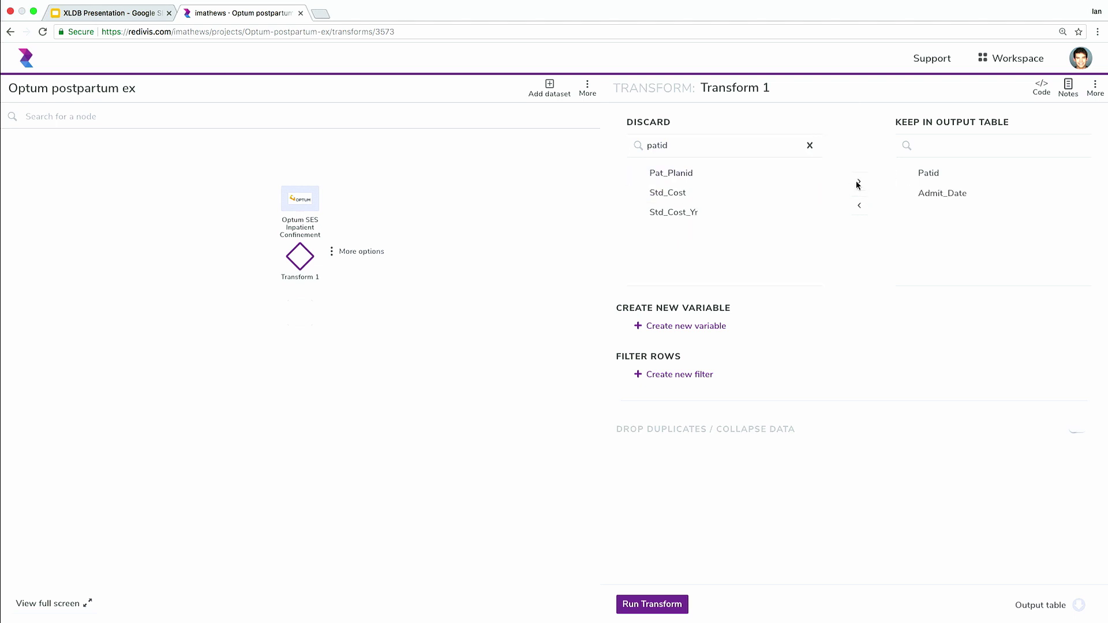
- Find the variable Proc1 among the discarded ones and keep it in the transform's output table as well
{"action": "left_click", "coordinate": [700, 146]}
{"action": "key", "text": "BackSpace"}
{"action": "key", "text": "BackSpace"}
{"action": "key", "text": "BackSpace"}
{"action": "key", "text": "BackSpace"}
{"action": "key", "text": "BackSpace"}
{"action": "type", "text": "proc1"}
{"action": "left_click", "coordinate": [860, 182]}
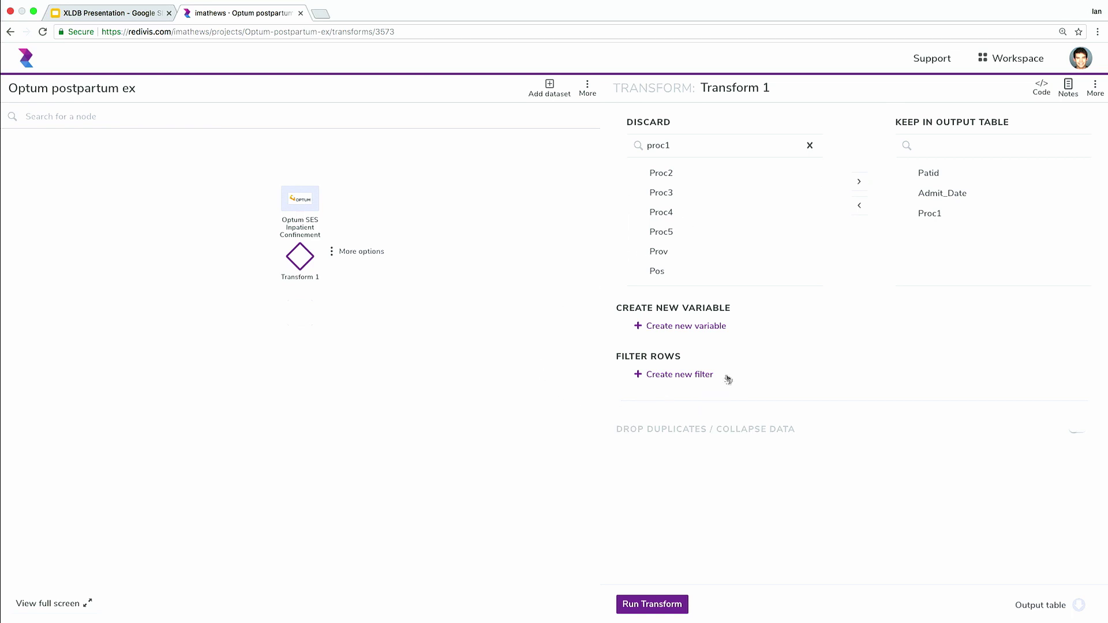
- Filter the transform's rows to Proc1 equal to 741 or 7359 and run the transform
{"action": "left_click", "coordinate": [694, 375]}
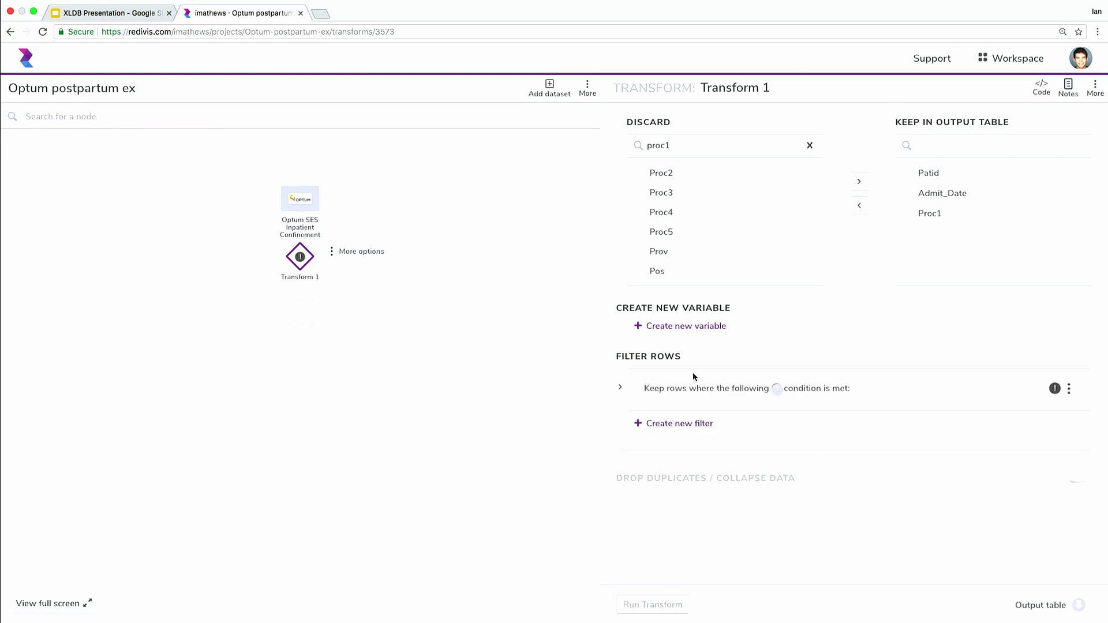
{"action": "left_click", "coordinate": [688, 390]}
{"action": "left_click", "coordinate": [725, 426]}
{"action": "type", "text": "Pro"}
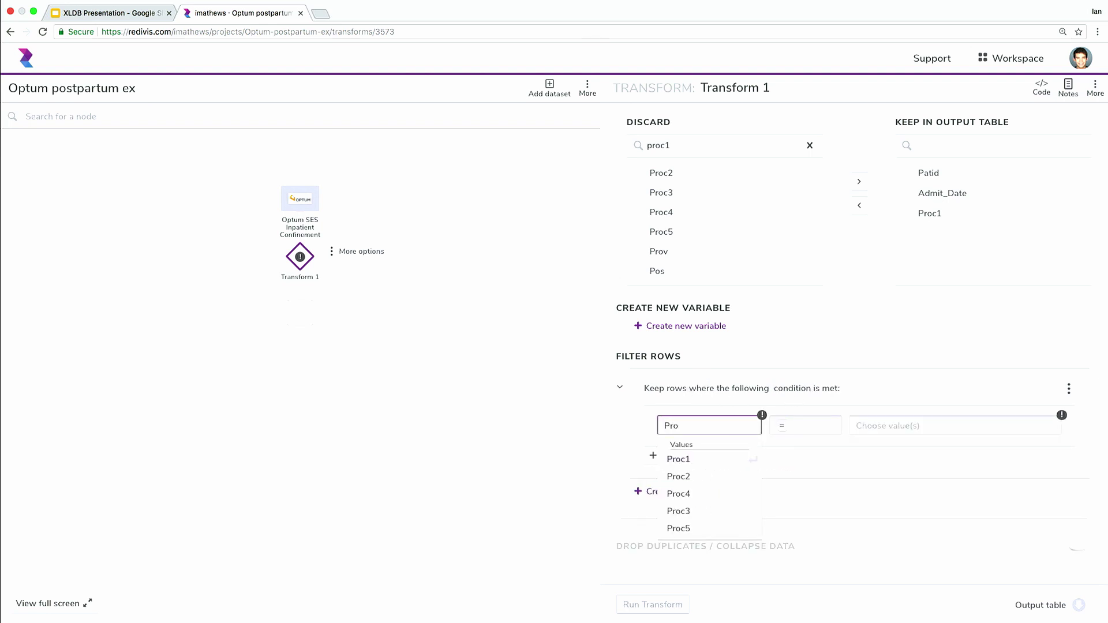
{"action": "key", "text": "Return"}
{"action": "key", "text": "Return"}
{"action": "type", "text": "741"}
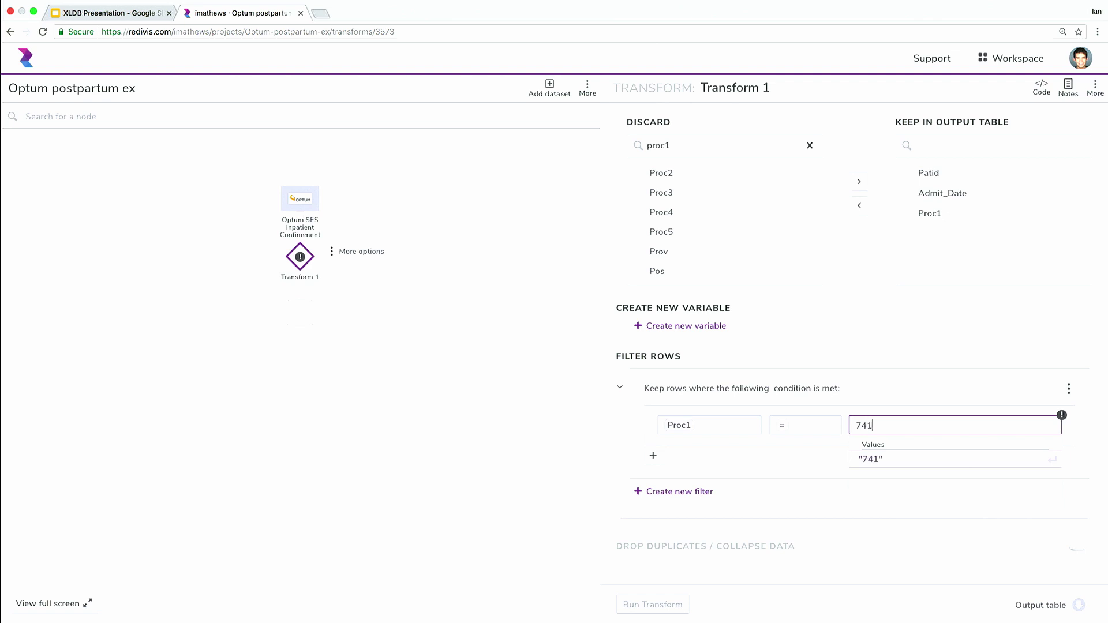
{"action": "key", "text": "Return"}
{"action": "type", "text": "7359"}
{"action": "key", "text": "Return"}
{"action": "left_click", "coordinate": [700, 546]}
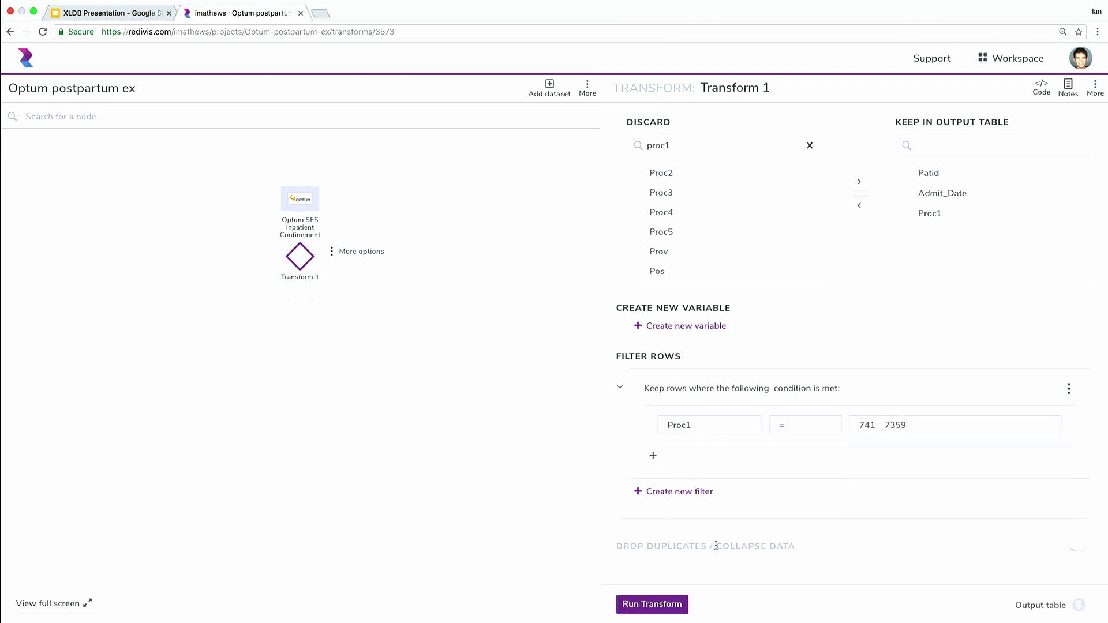
{"action": "left_click", "coordinate": [662, 605]}
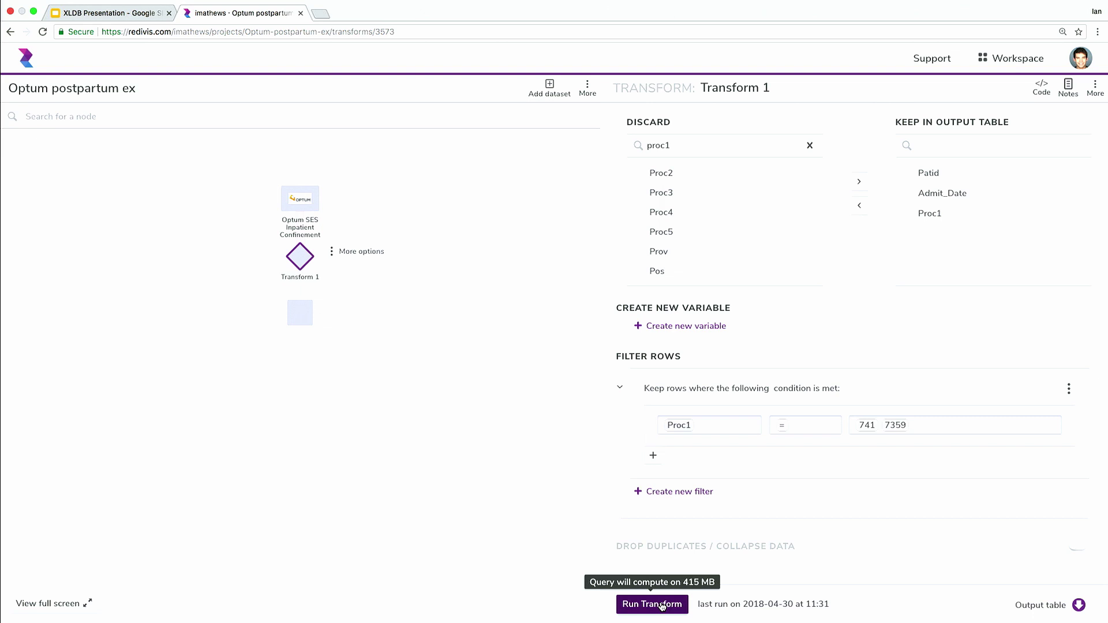
- Add the Optum SES Medical Claims dataset to the project and switch it from the 1% sample to the full data
{"action": "left_click", "coordinate": [549, 87]}
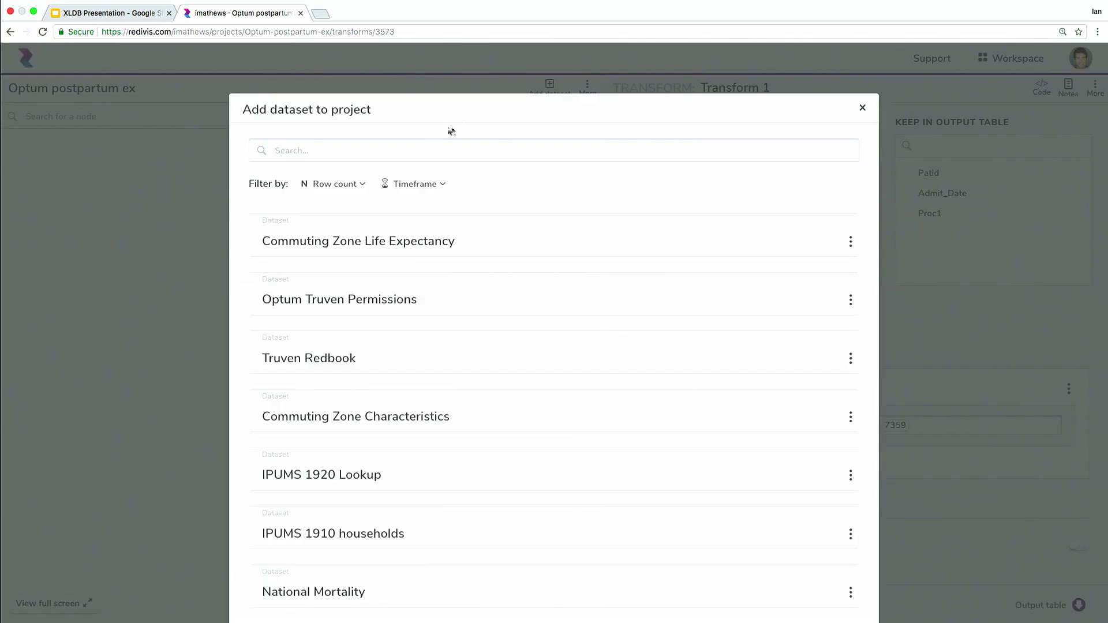
{"action": "left_click", "coordinate": [414, 154]}
{"action": "type", "text": "optum medical t"}
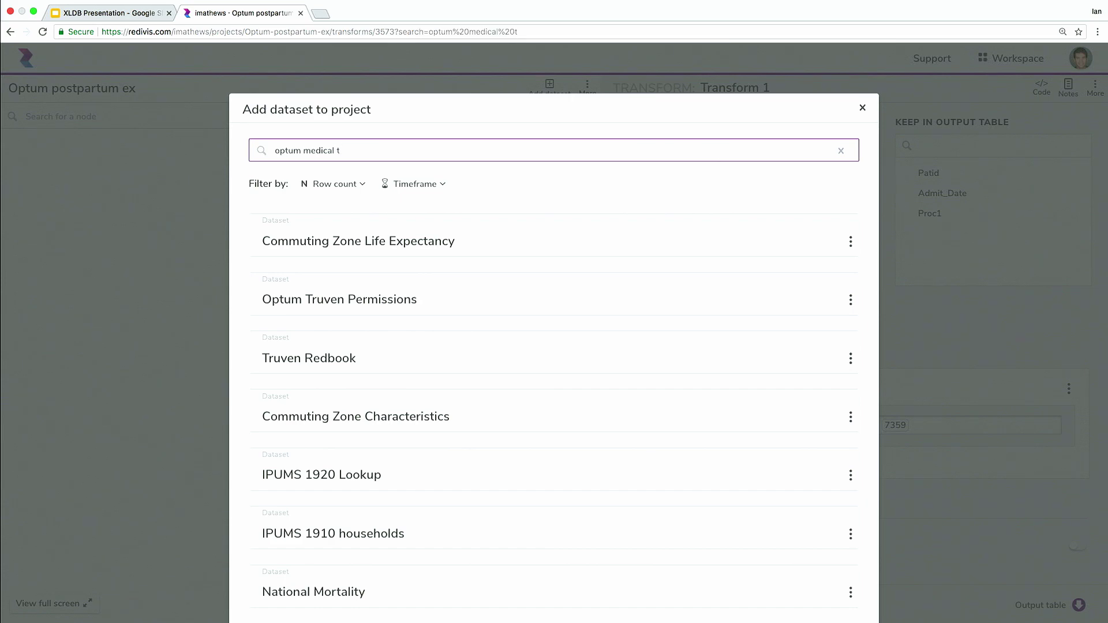
{"action": "key", "text": "BackSpace"}
{"action": "type", "text": "calims"}
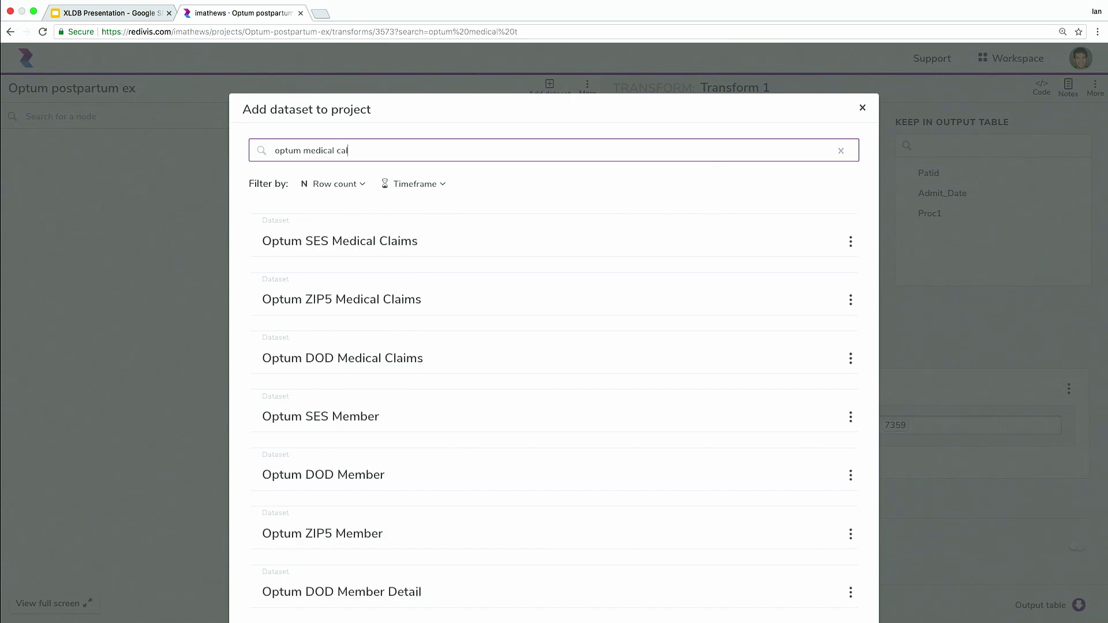
{"action": "left_click", "coordinate": [425, 242]}
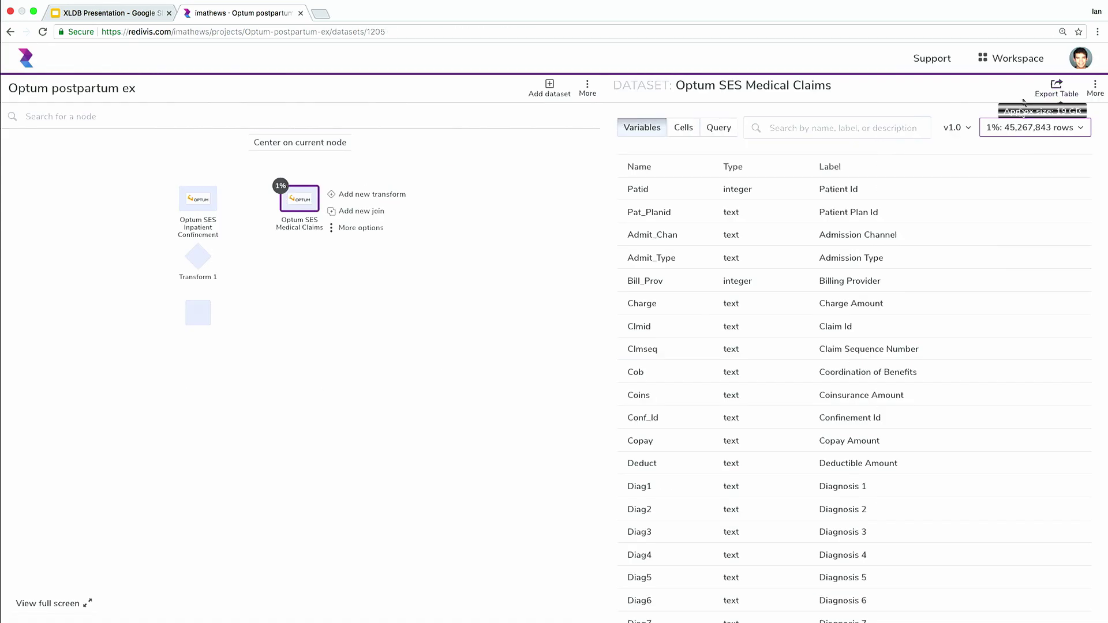
{"action": "left_click", "coordinate": [1033, 127]}
{"action": "left_click", "coordinate": [998, 154]}
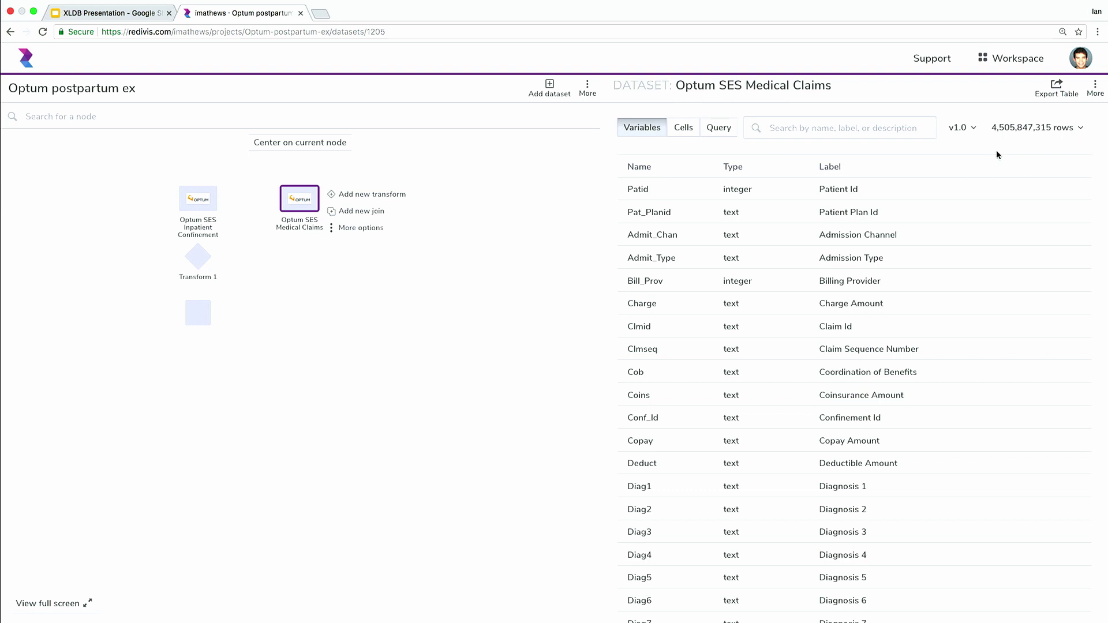
- Add an inner join to the Transform 1 output table with Optum SES Medical Claims as the right table
{"action": "left_click", "coordinate": [196, 316]}
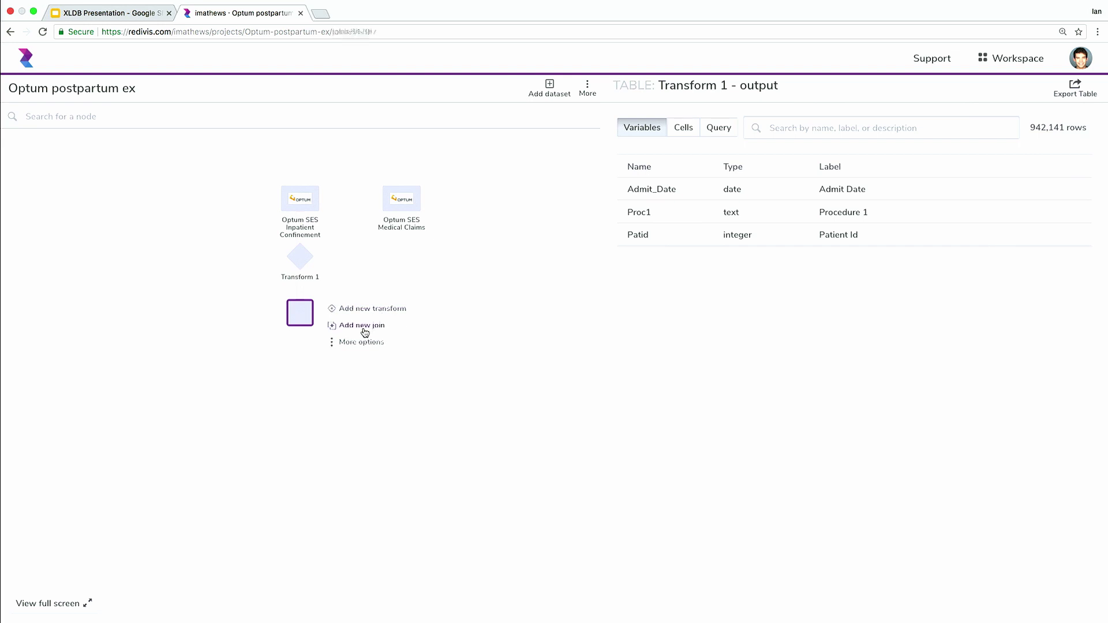
{"action": "left_click", "coordinate": [362, 326]}
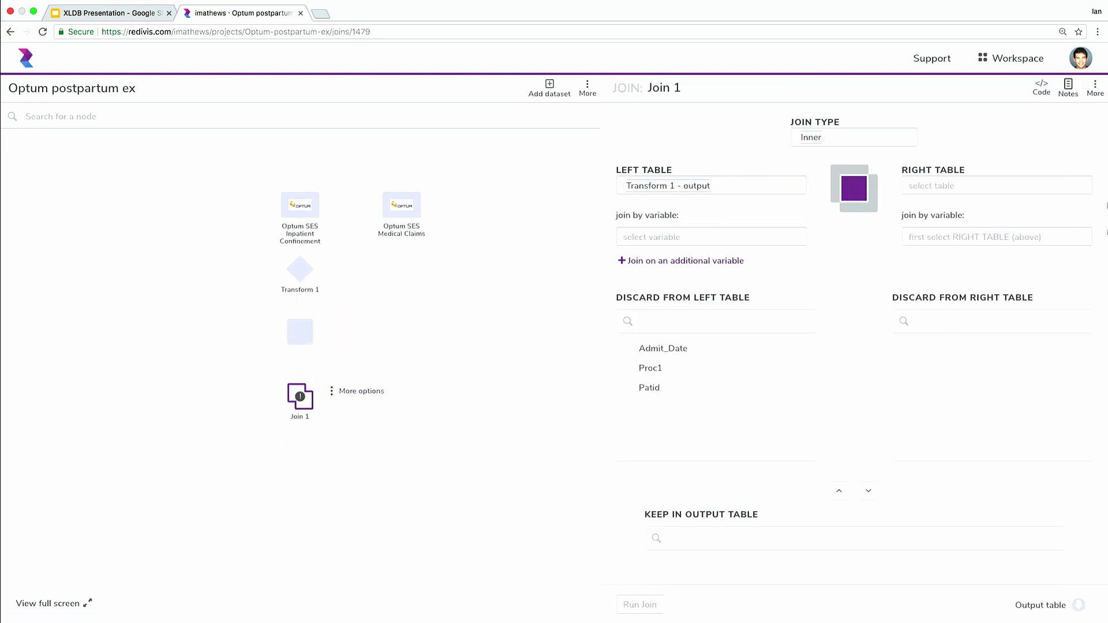
{"action": "left_click", "coordinate": [930, 191]}
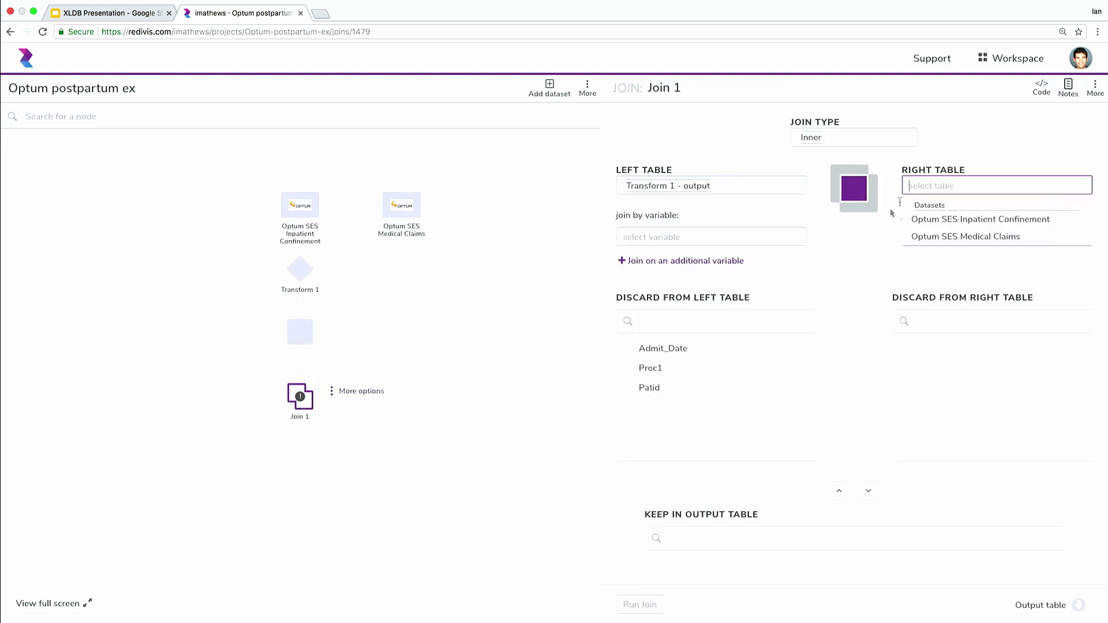
{"action": "left_click", "coordinate": [935, 237]}
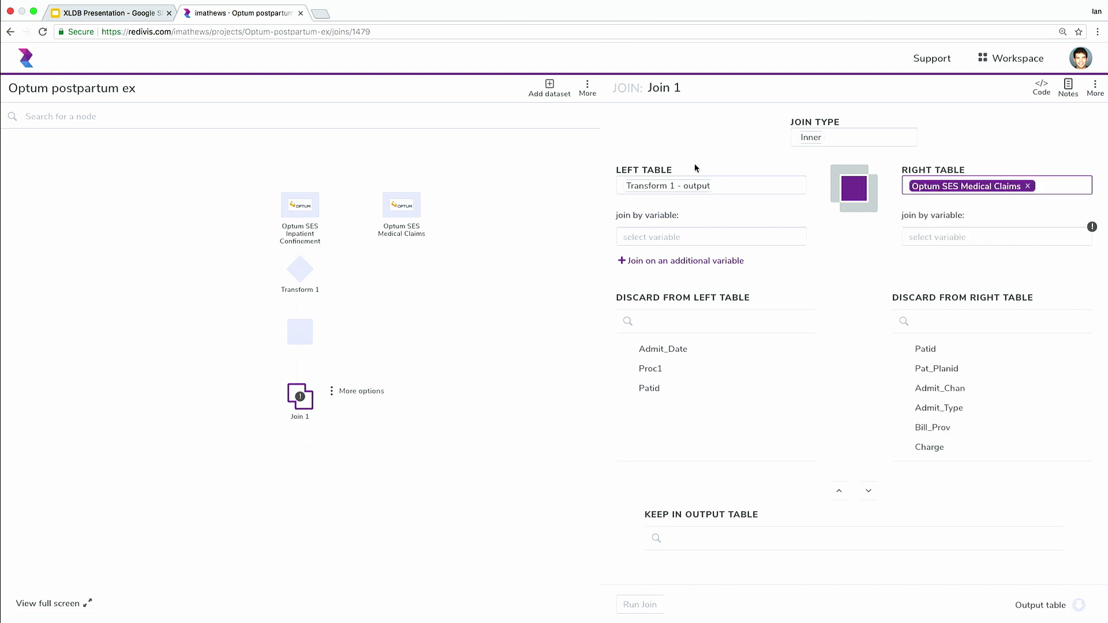
- Set Patid as the join variable for both the left and the right table
{"action": "left_click", "coordinate": [670, 237]}
{"action": "type", "text": "pat"}
{"action": "key", "text": "Return"}
{"action": "key", "text": "Tab"}
{"action": "type", "text": "patid"}
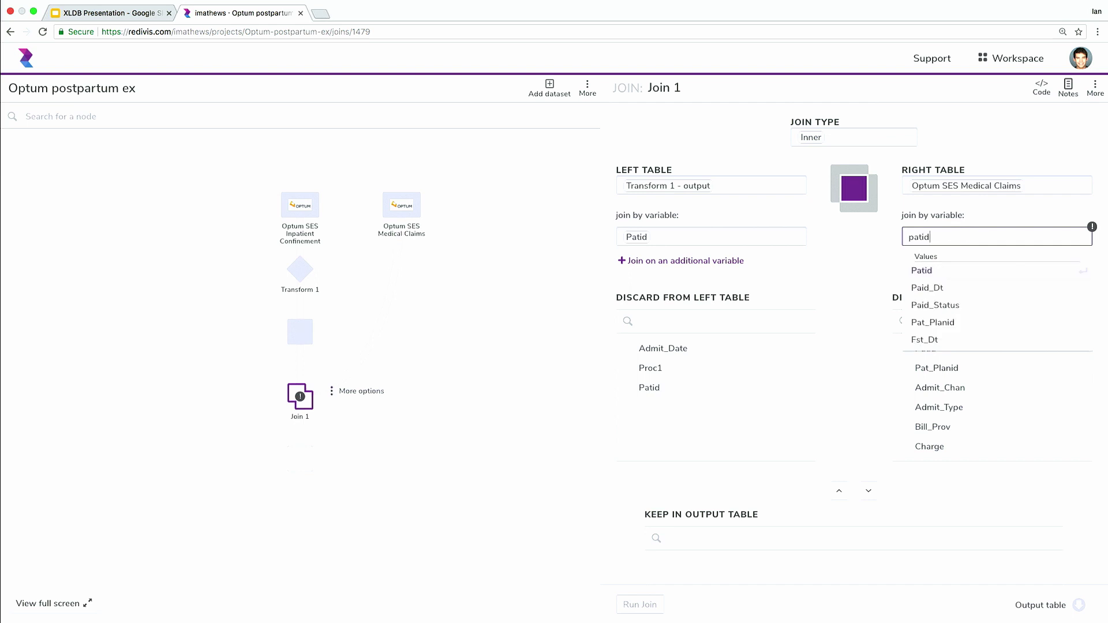
{"action": "key", "text": "Return"}
- Keep Admit_Date, Proc1 and Patid from the left table and Diag1 from the right table in the join's output
{"action": "mouse_move", "coordinate": [707, 353]}
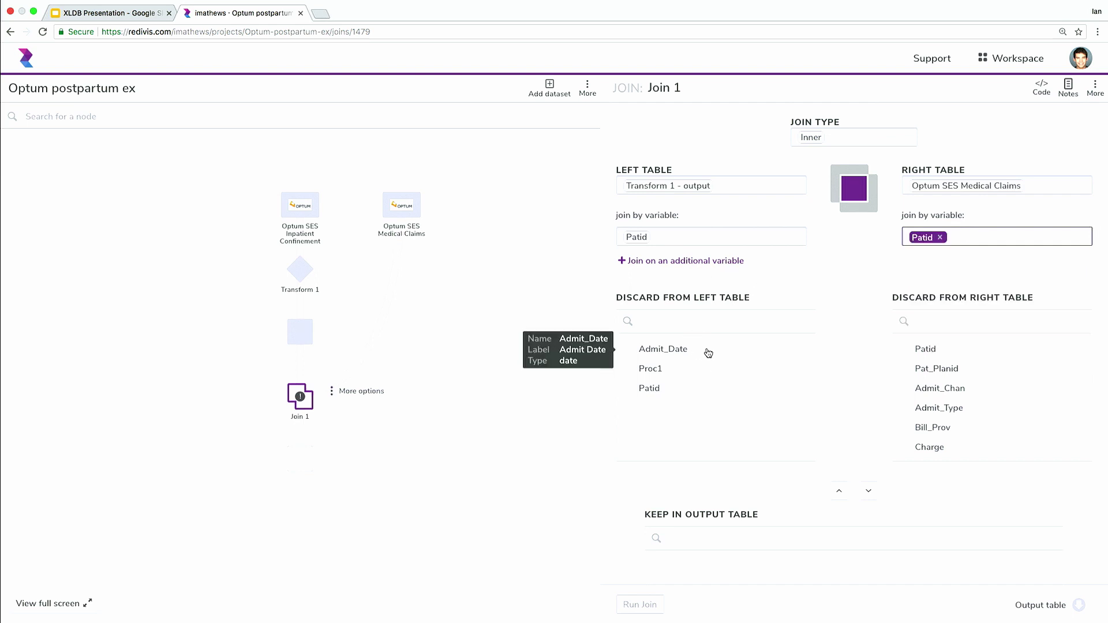
{"action": "left_click", "coordinate": [708, 354]}
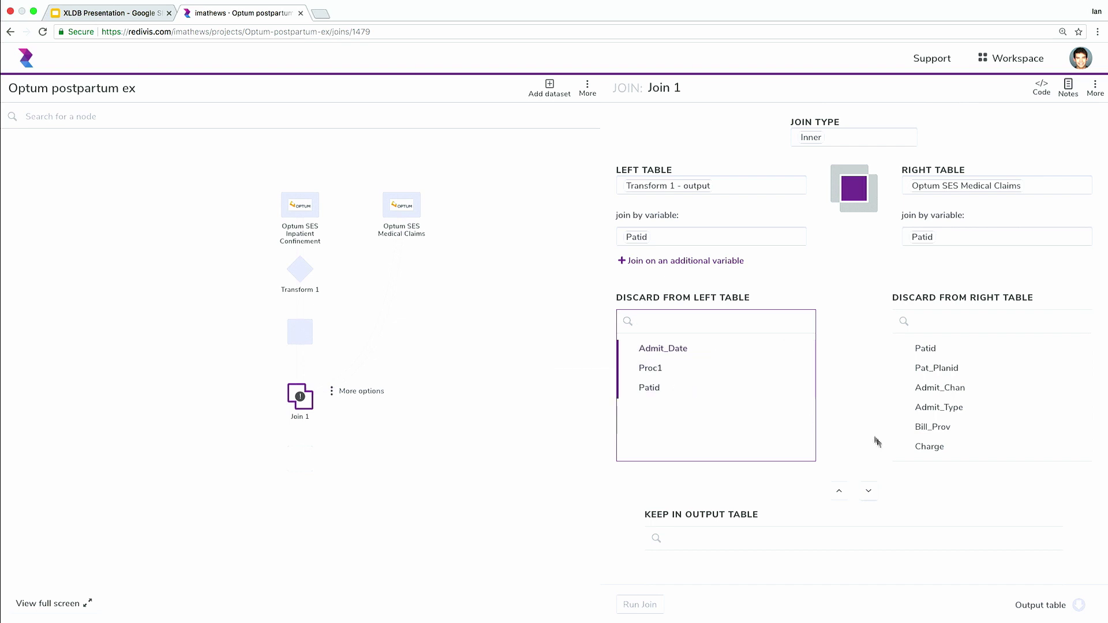
{"action": "left_click", "coordinate": [869, 491]}
{"action": "left_click", "coordinate": [969, 321]}
{"action": "type", "text": "diag"}
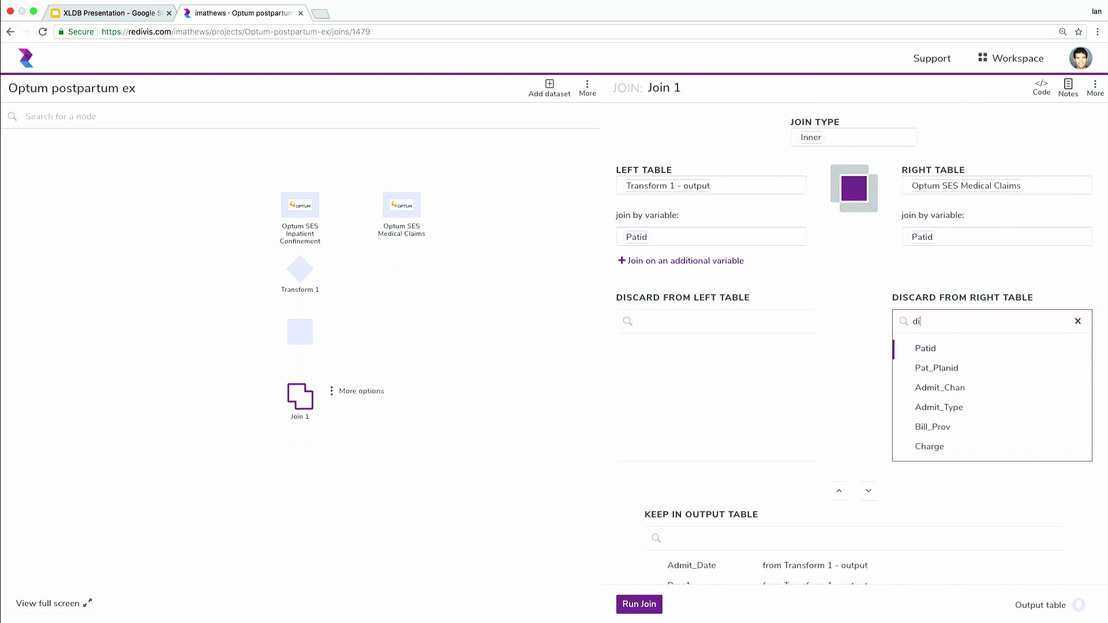
{"action": "left_click", "coordinate": [927, 388], "text": "shift"}
{"action": "left_click", "coordinate": [871, 491]}
- Create a row filter in the join on the variable Diag1 from Optum SES Medical Claims
{"action": "scroll", "coordinate": [853, 429], "scroll_direction": "down", "scroll_amount": 3}
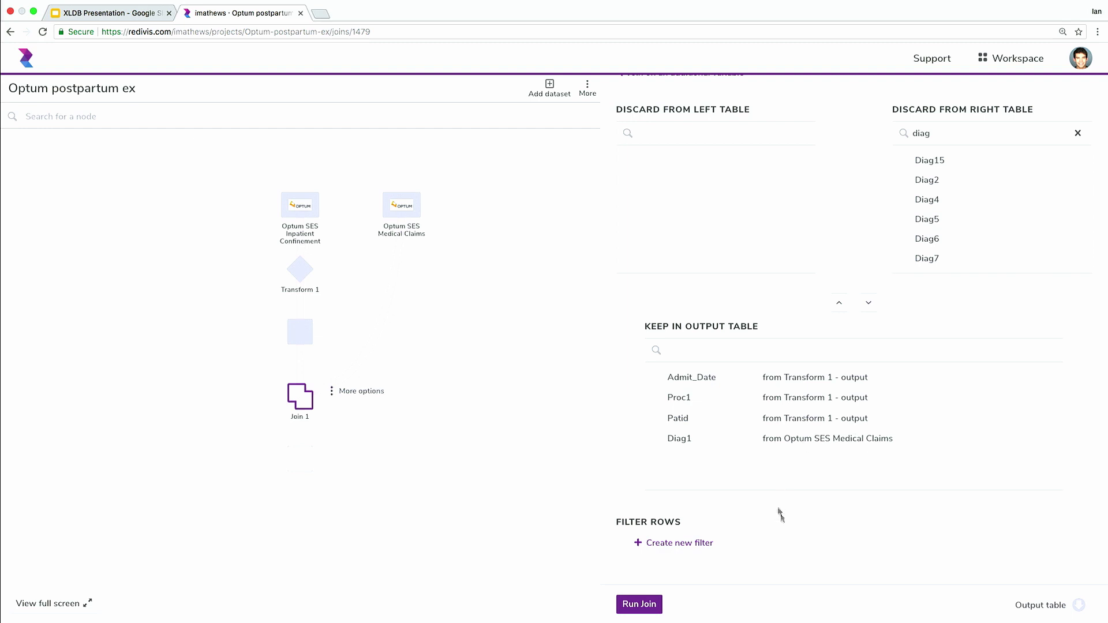
{"action": "left_click", "coordinate": [687, 548]}
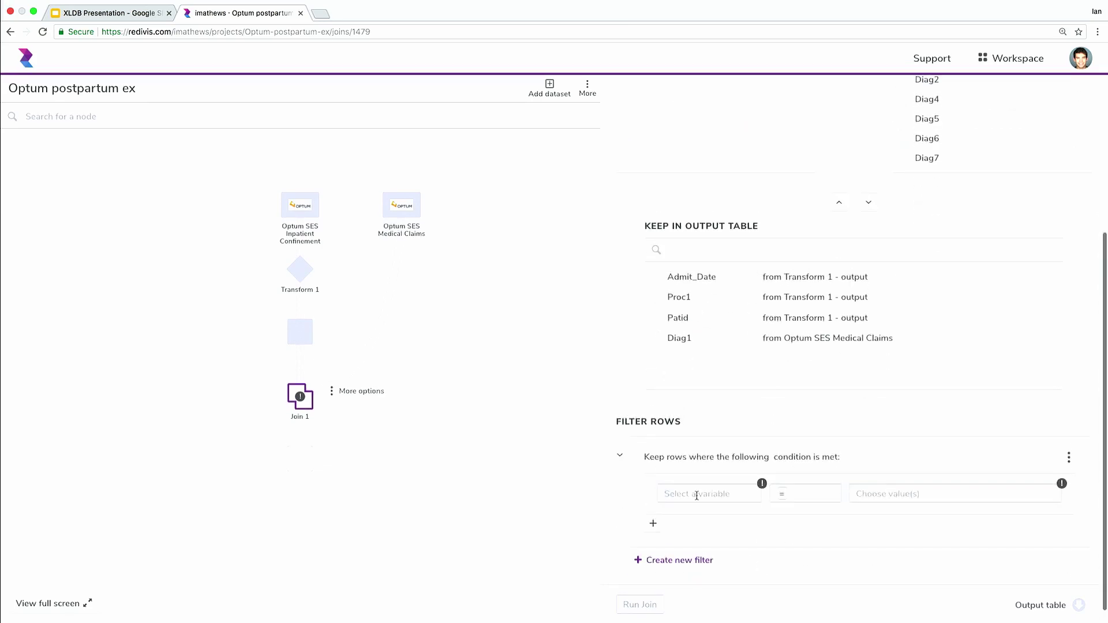
{"action": "left_click", "coordinate": [704, 493]}
{"action": "type", "text": "diag2"}
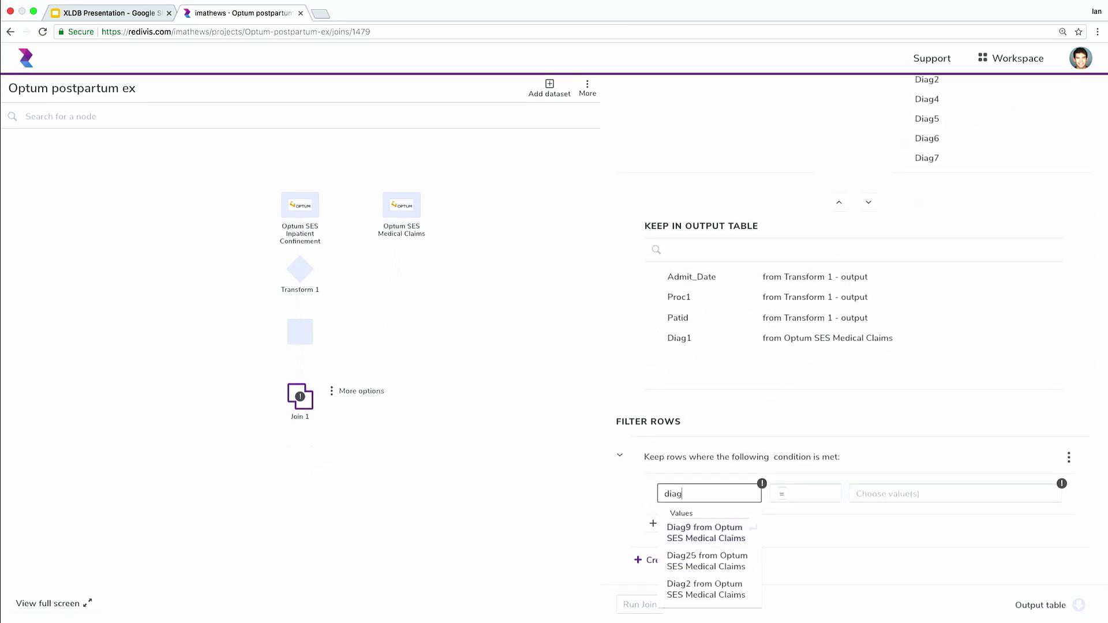
{"action": "key", "text": "Return"}
{"action": "key", "text": "BackSpace"}
{"action": "type", "text": "di"}
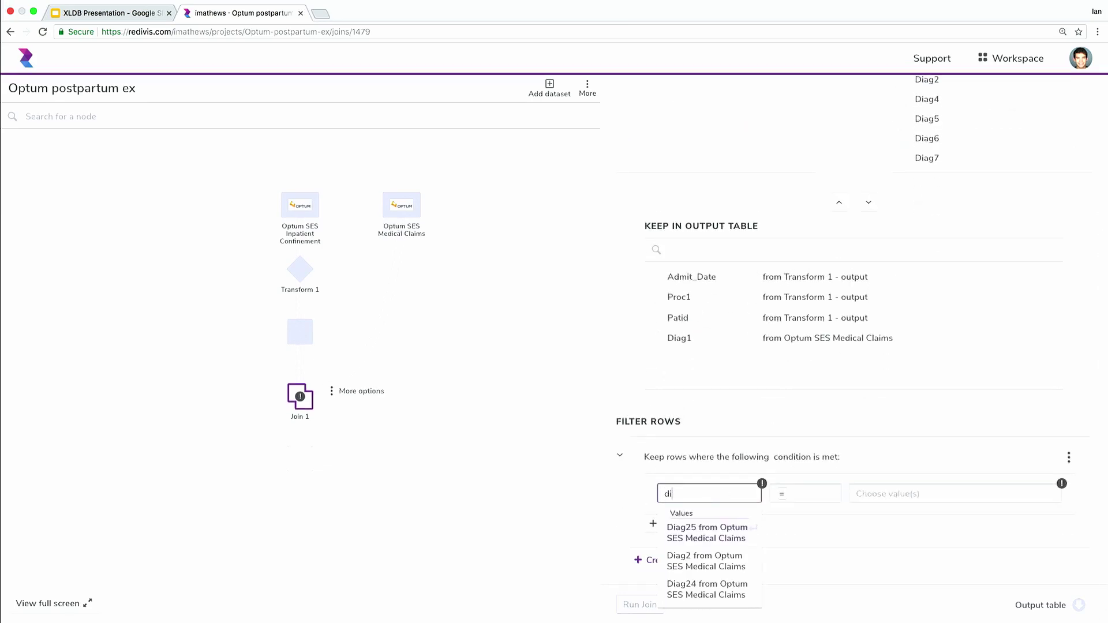
{"action": "type", "text": "ag 1"}
{"action": "key", "text": "Return"}
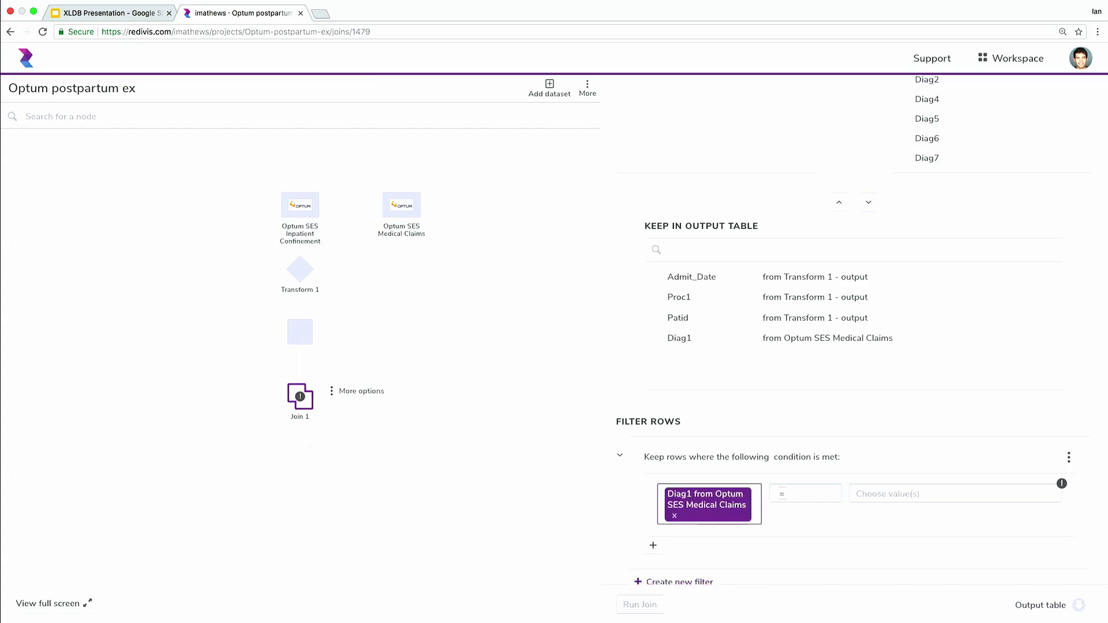
- Switch to the ICD Codes workbook in Excel and copy the row of Depression codes
{"action": "key", "text": "super+Tab"}
{"action": "key", "text": "super+Tab"}
{"action": "key", "text": "super+Tab"}
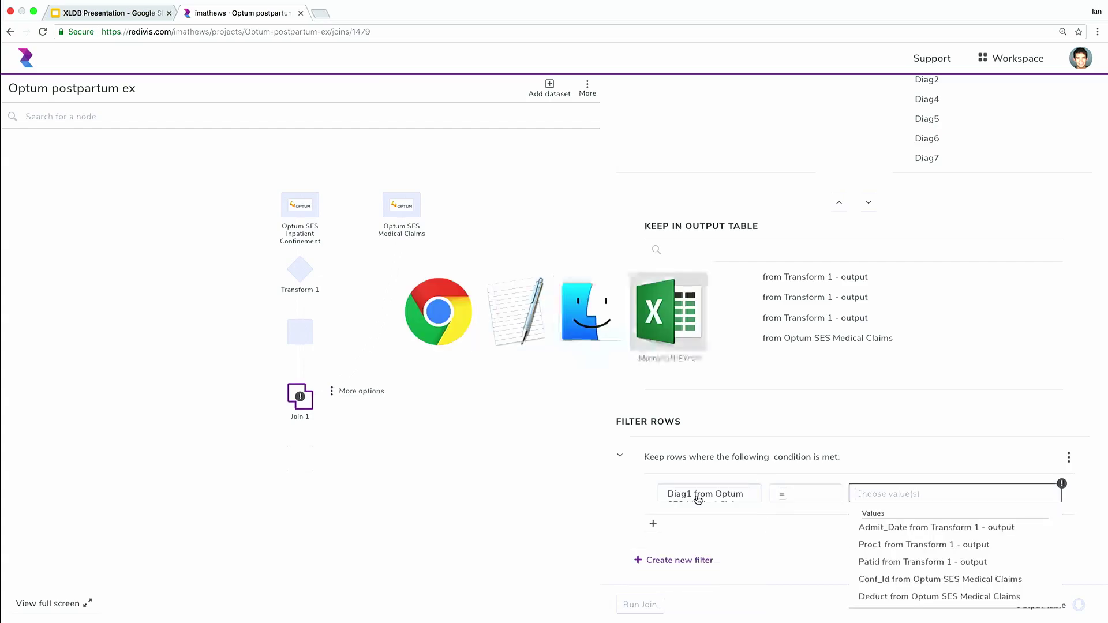
{"action": "key", "text": "super+c"}
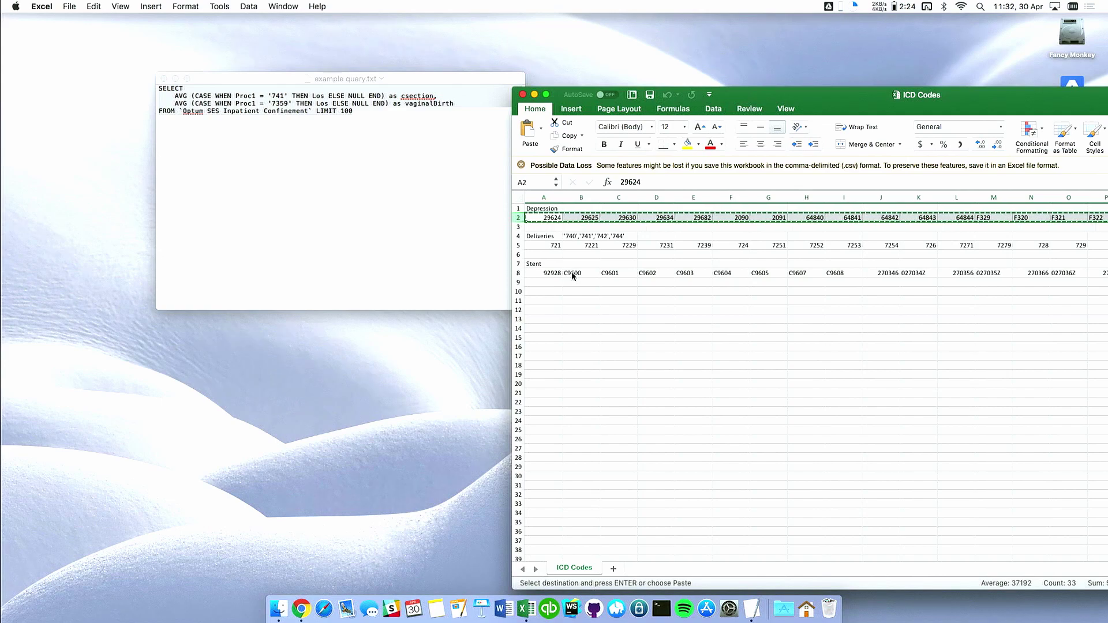
- Return to Chrome, paste the copied depression codes as the Diag1 filter values and run the join
{"action": "key", "text": "super+Tab"}
{"action": "key", "text": "super+v"}
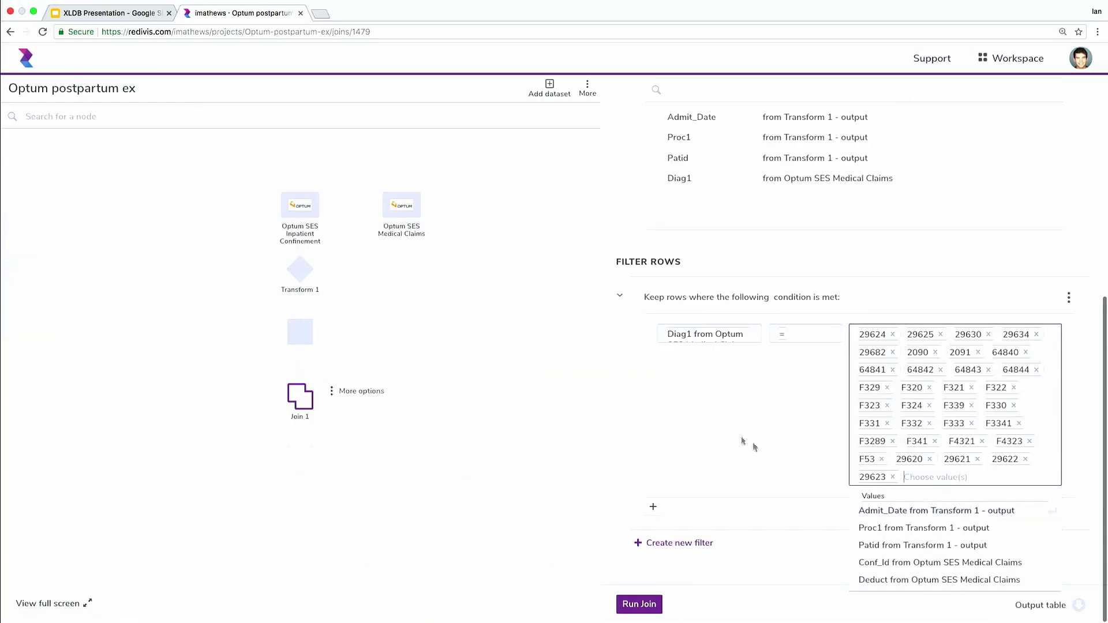
{"action": "left_click", "coordinate": [780, 459]}
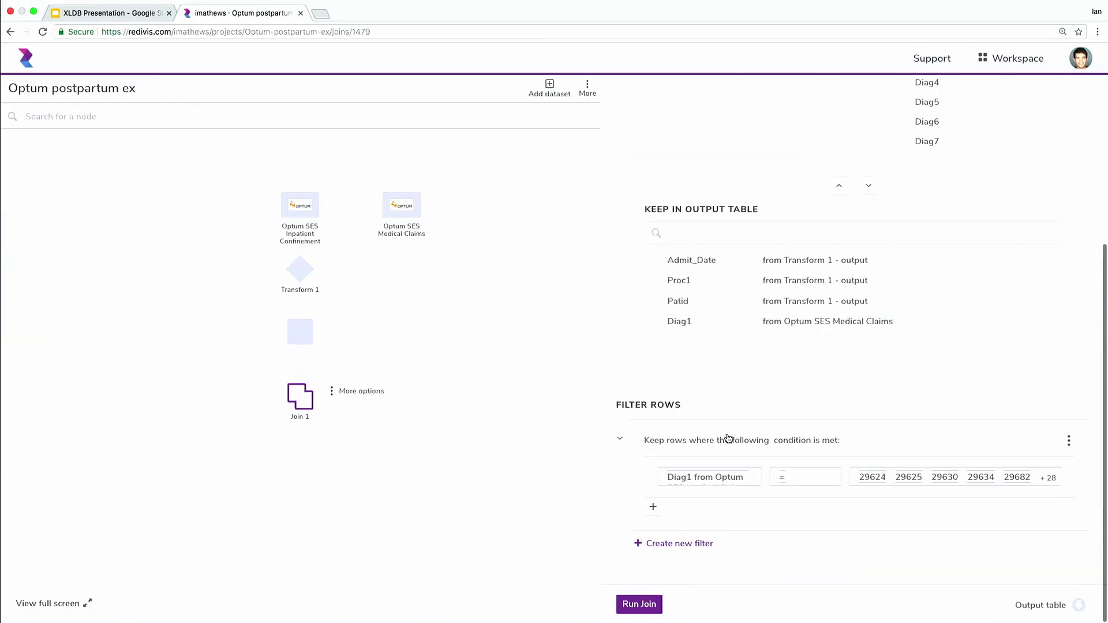
{"action": "left_click", "coordinate": [623, 605]}
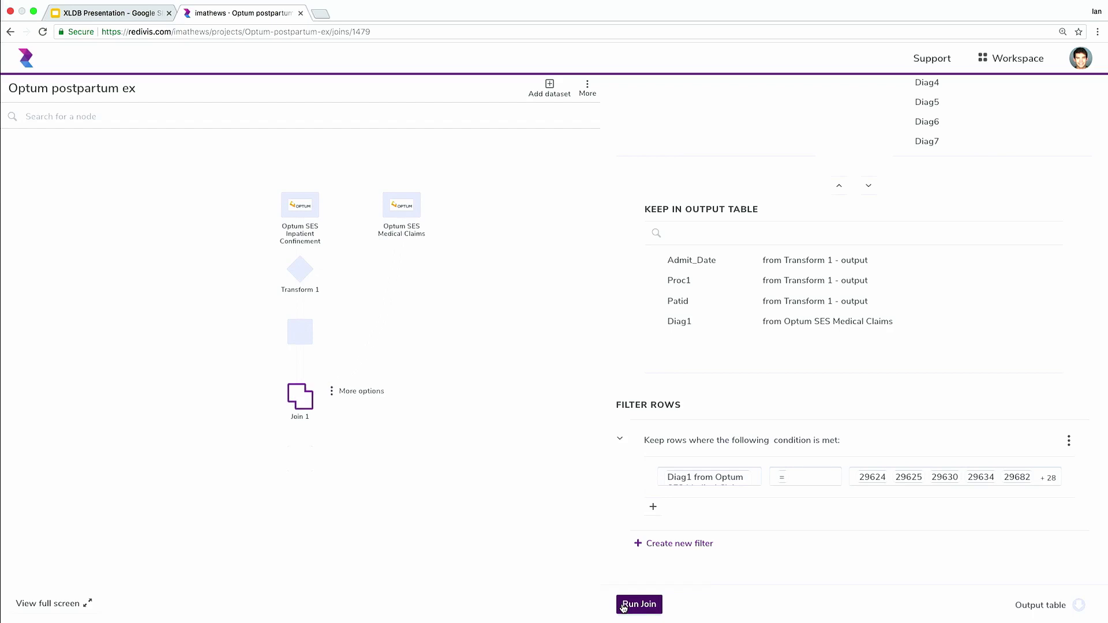
- Review the Transform 1 output, the Optum SES Medical Claims dataset and the running join, and open the join's output table
{"action": "left_click", "coordinate": [301, 338]}
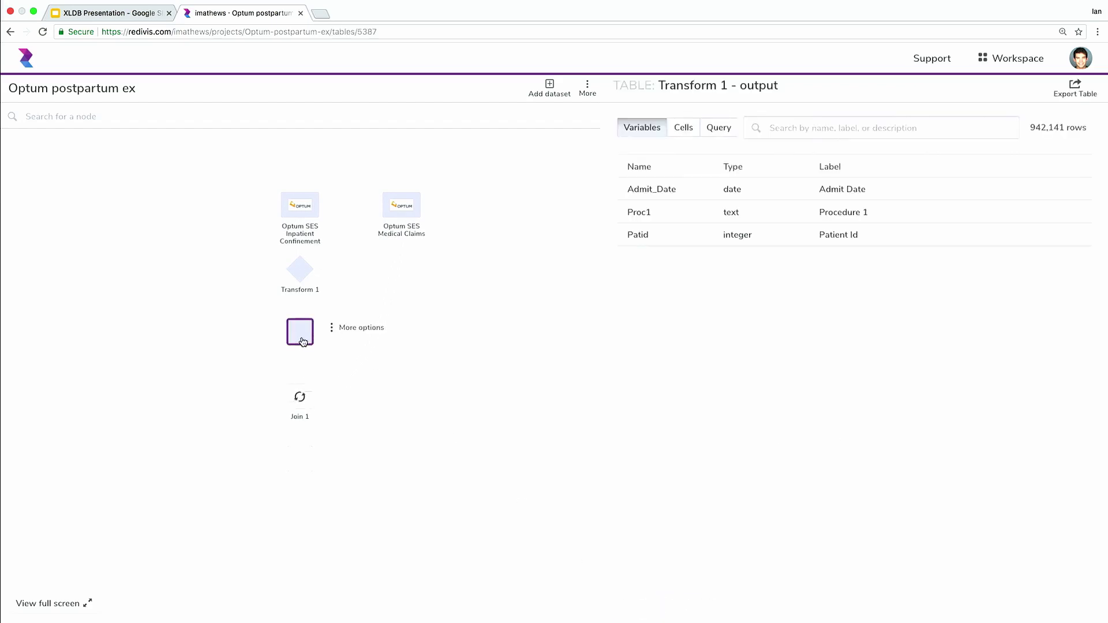
{"action": "left_click", "coordinate": [419, 216]}
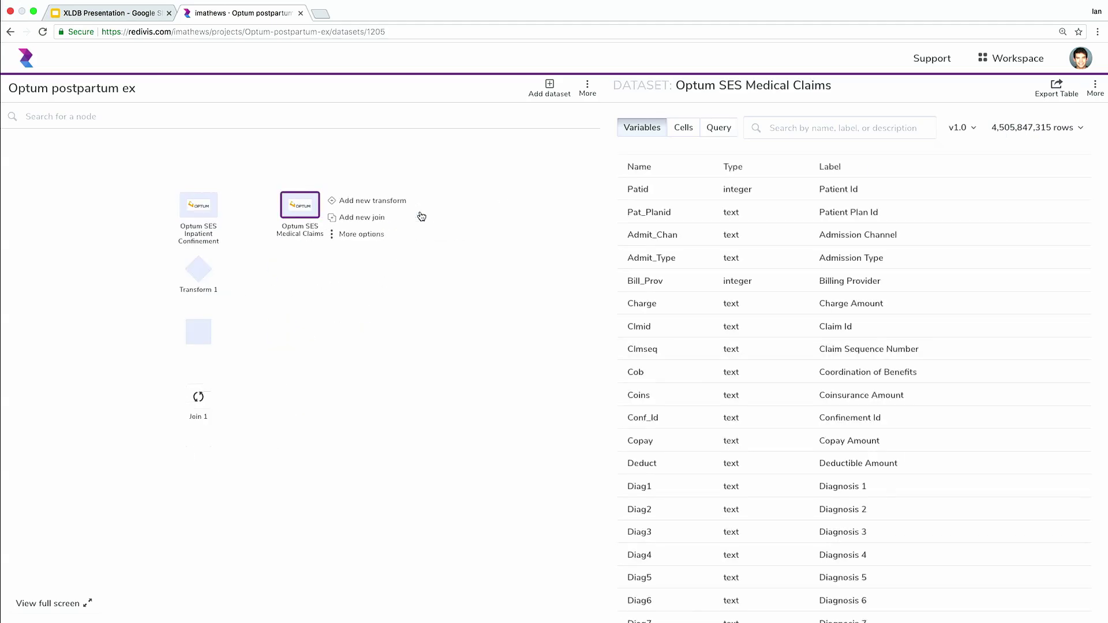
{"action": "left_click", "coordinate": [198, 398]}
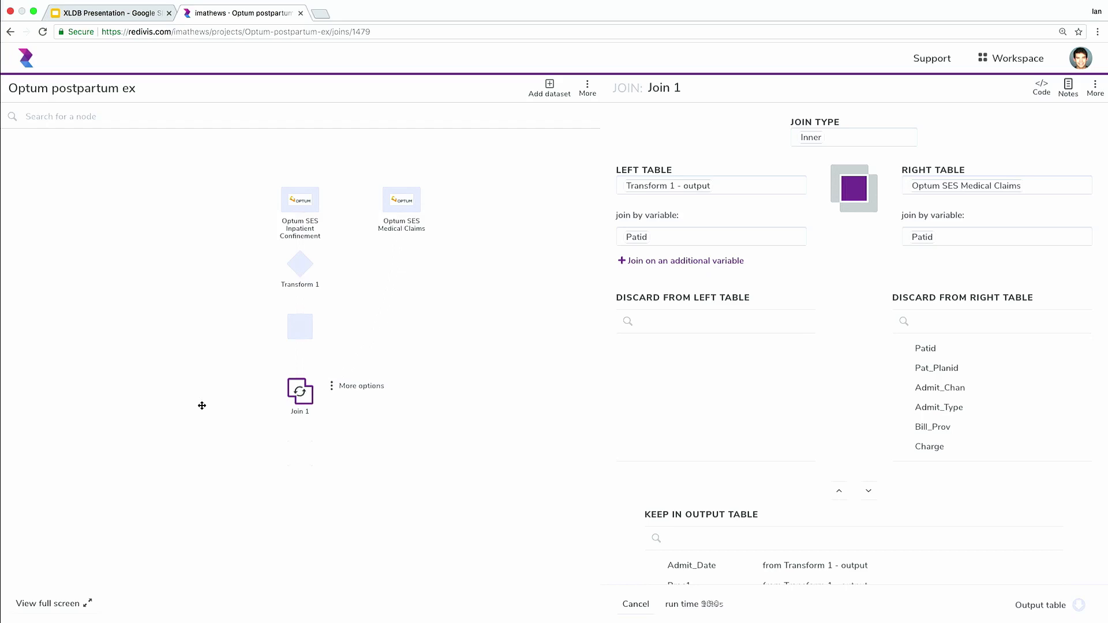
{"action": "left_click", "coordinate": [297, 448]}
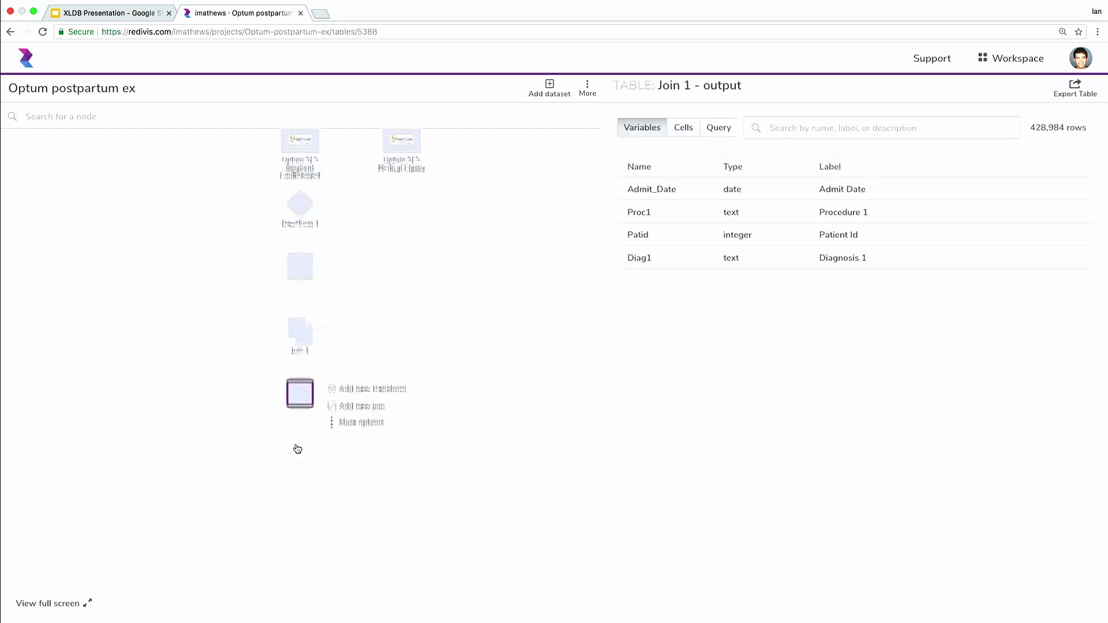